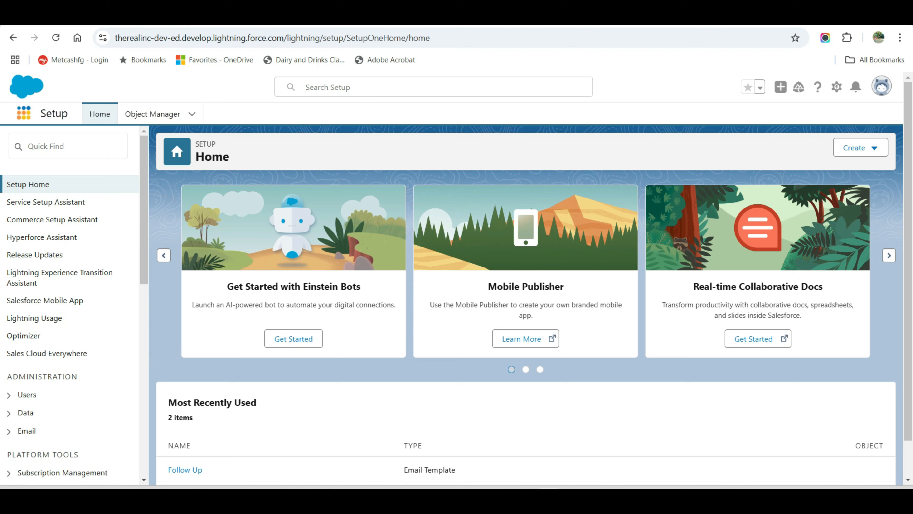
# Find Email Templates among the available apps and items and open its list
pyautogui.click(24, 113)
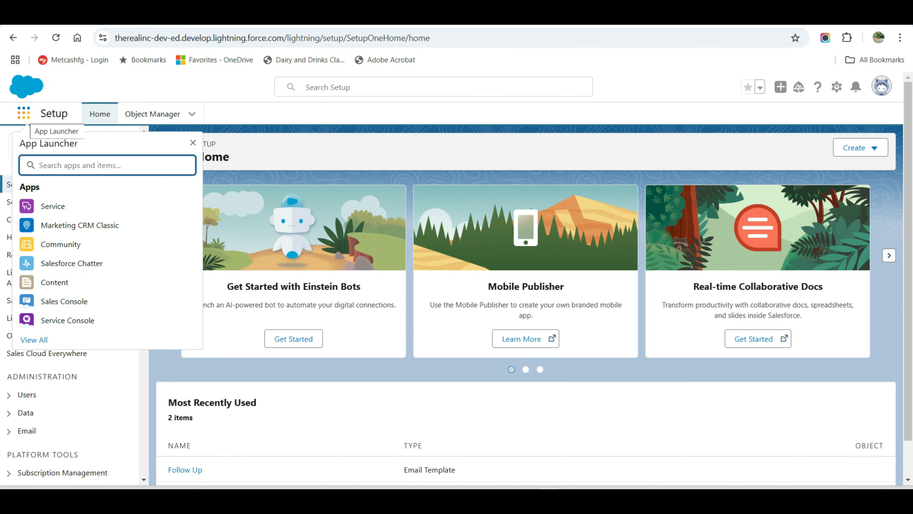
pyautogui.write('email')
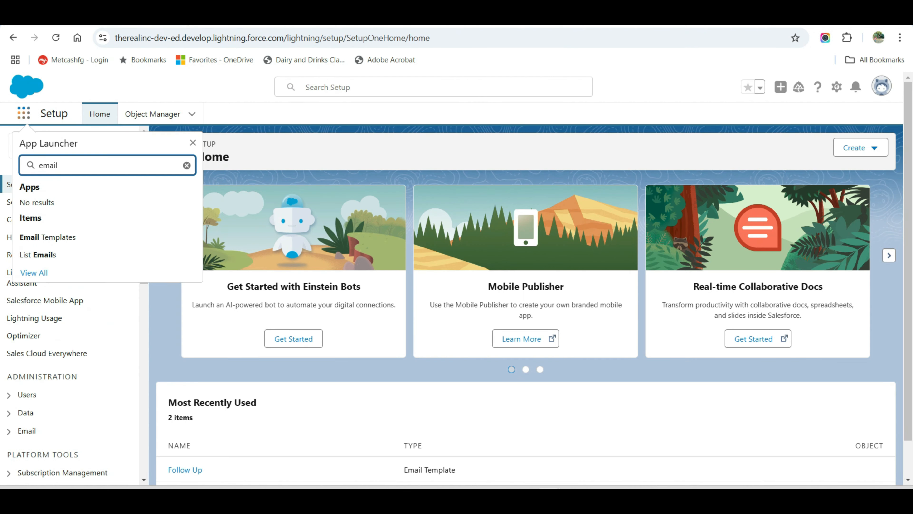
pyautogui.click(48, 236)
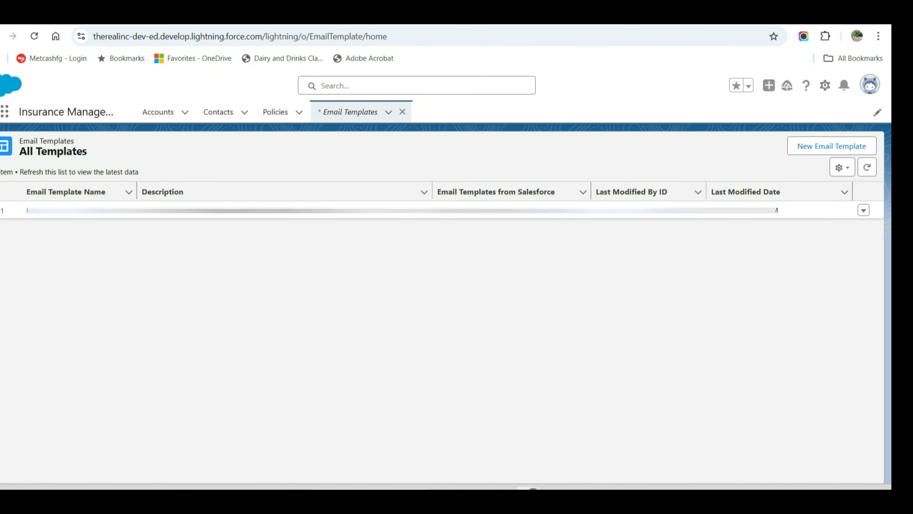
# Enable Folders and Enhanced Sharing for Lightning Email Templates in Setup, and reload the Email Templates list
pyautogui.click(825, 86)
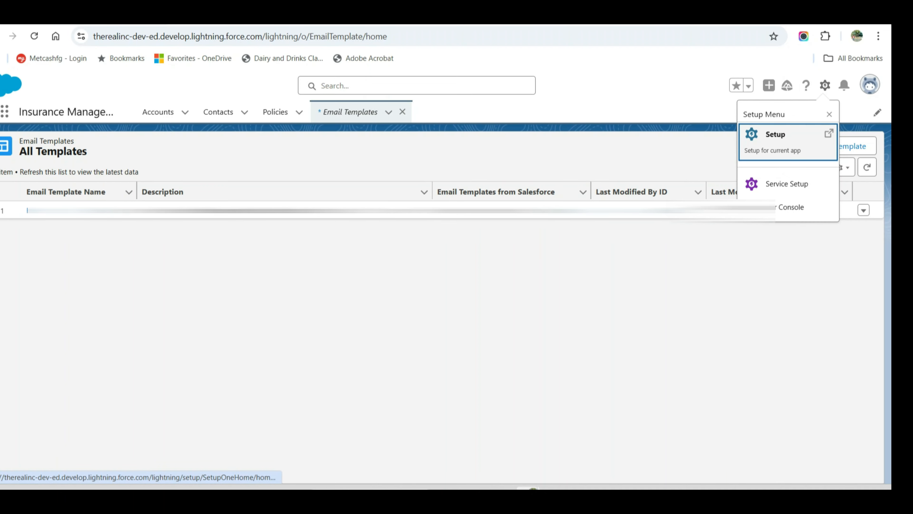
pyautogui.click(776, 137)
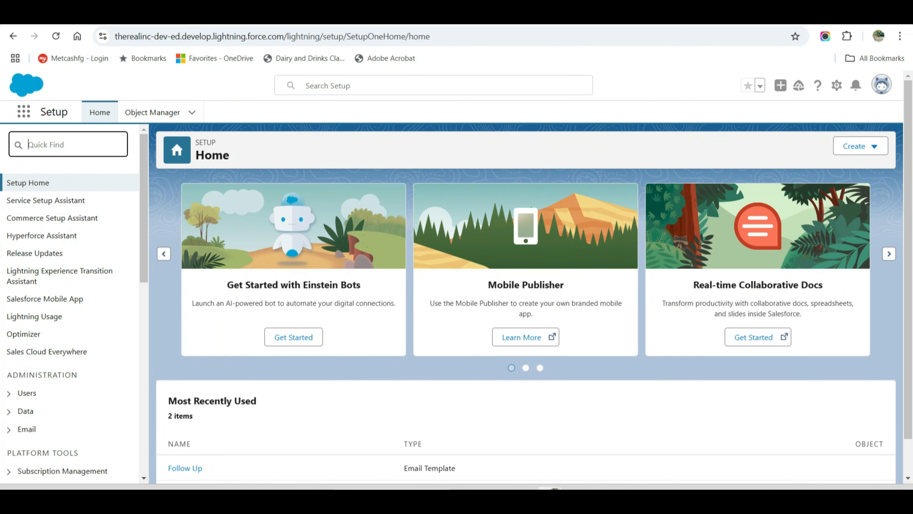
pyautogui.write('lightn')
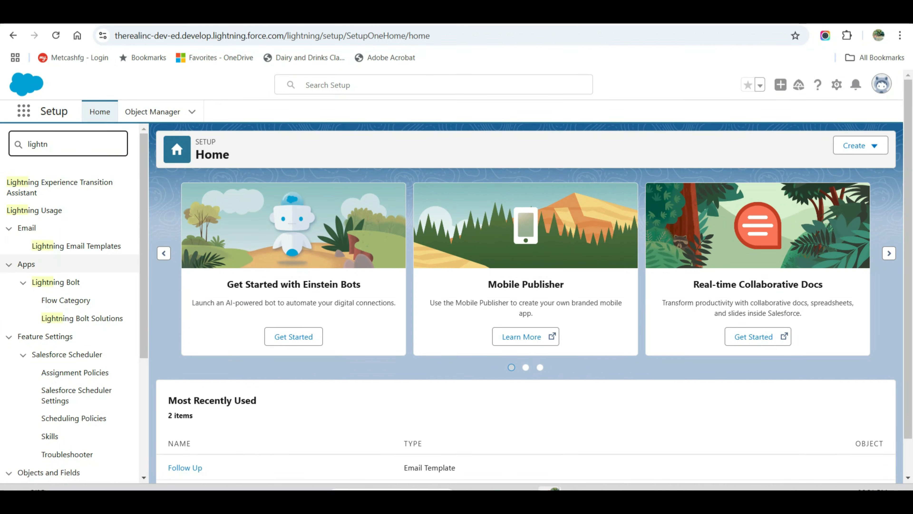
pyautogui.click(77, 245)
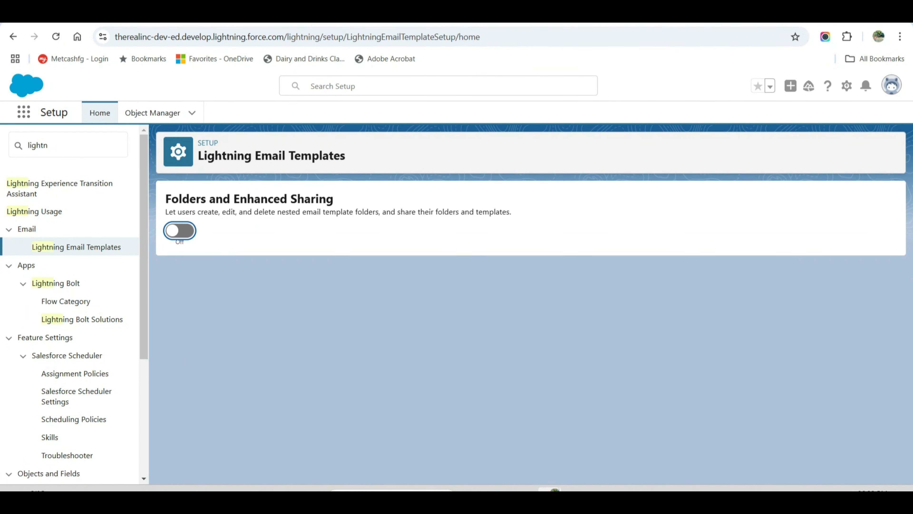
pyautogui.click(179, 231)
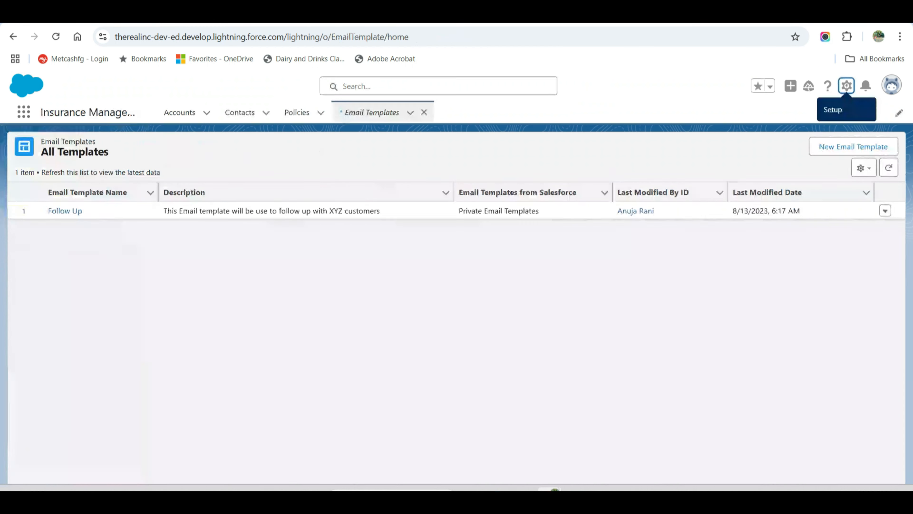
pyautogui.click(55, 36)
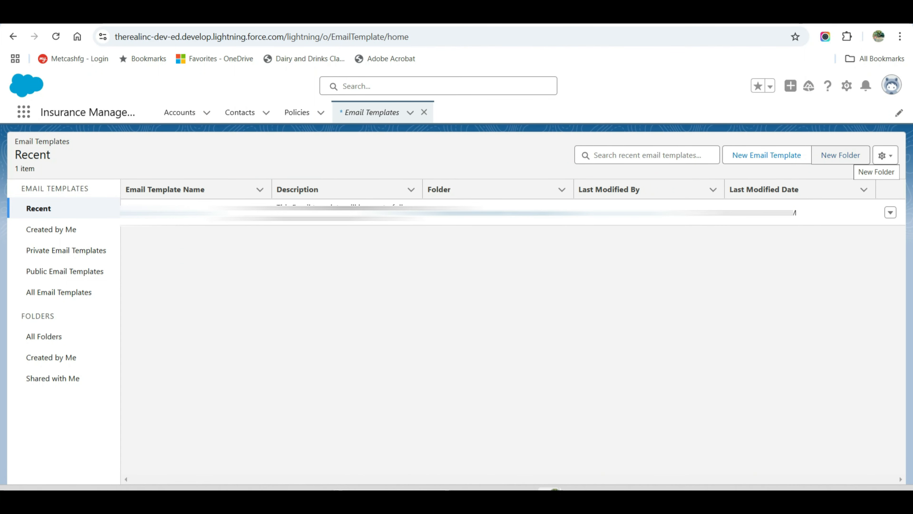
# Create and save an email template folder labelled "Test sales email templates"
pyautogui.click(840, 154)
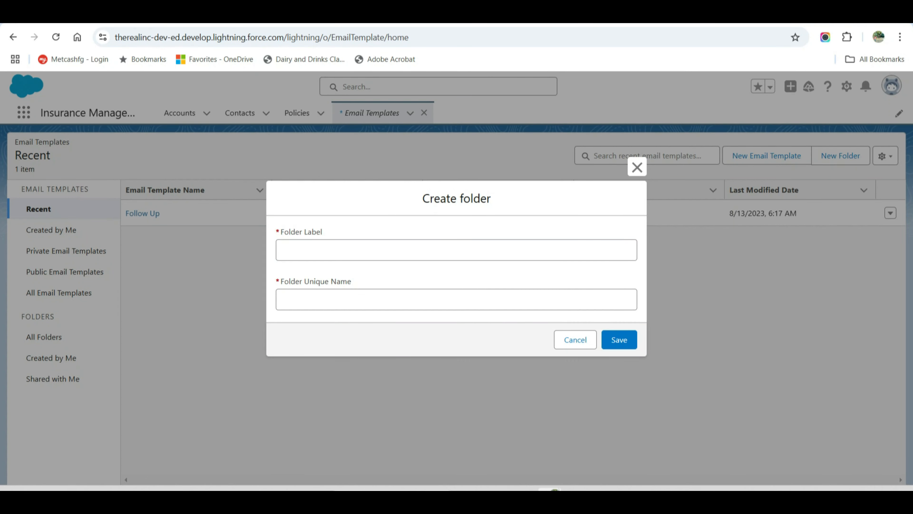
pyautogui.click(456, 250)
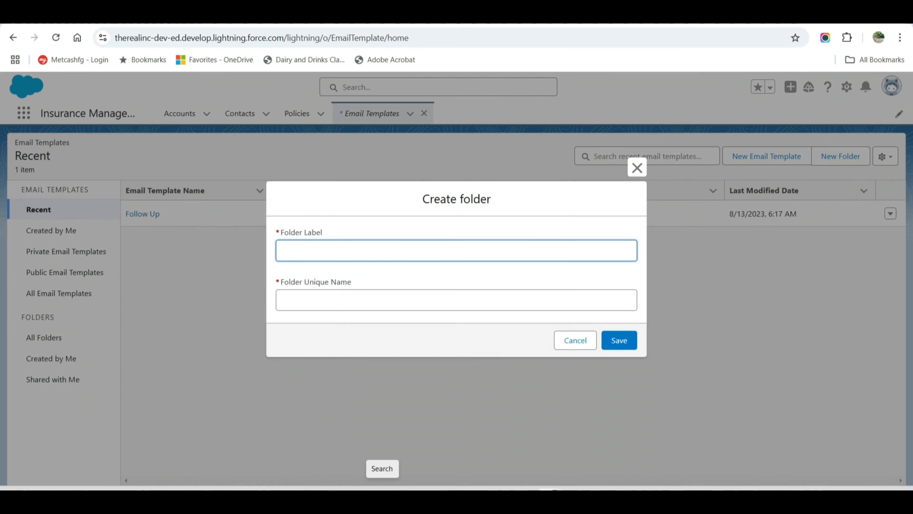
pyautogui.write('est sales')
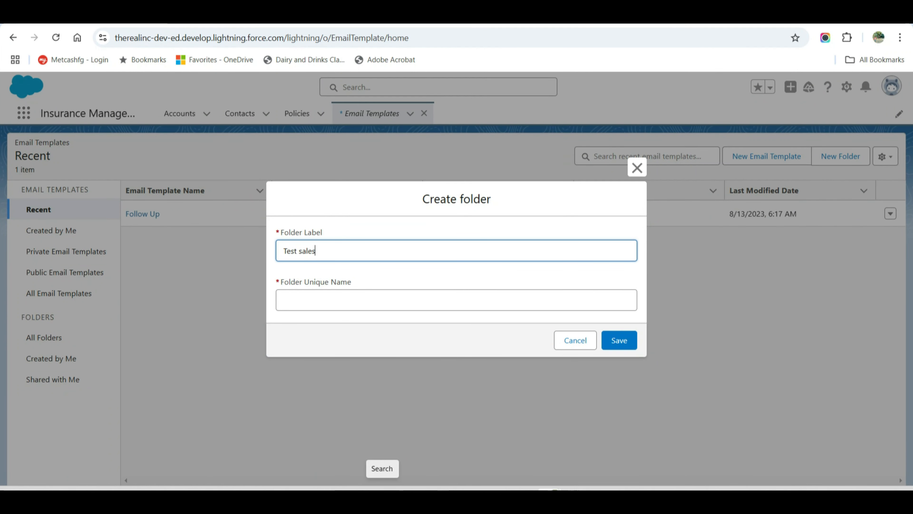
pyautogui.write(' e')
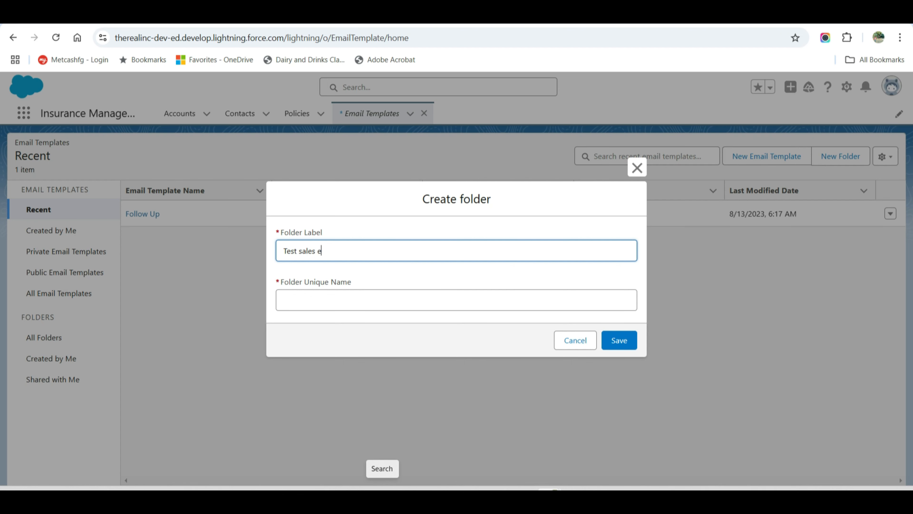
pyautogui.write('mail templates')
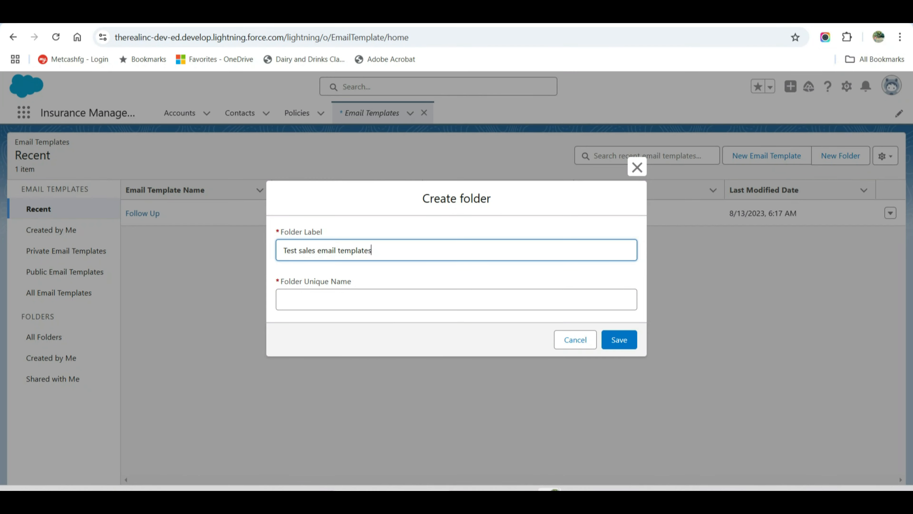
pyautogui.click(331, 299)
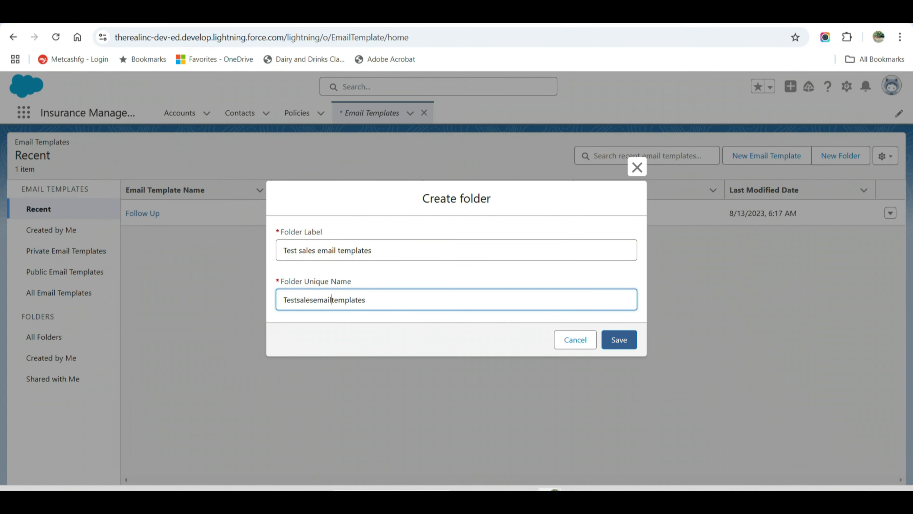
pyautogui.click(619, 340)
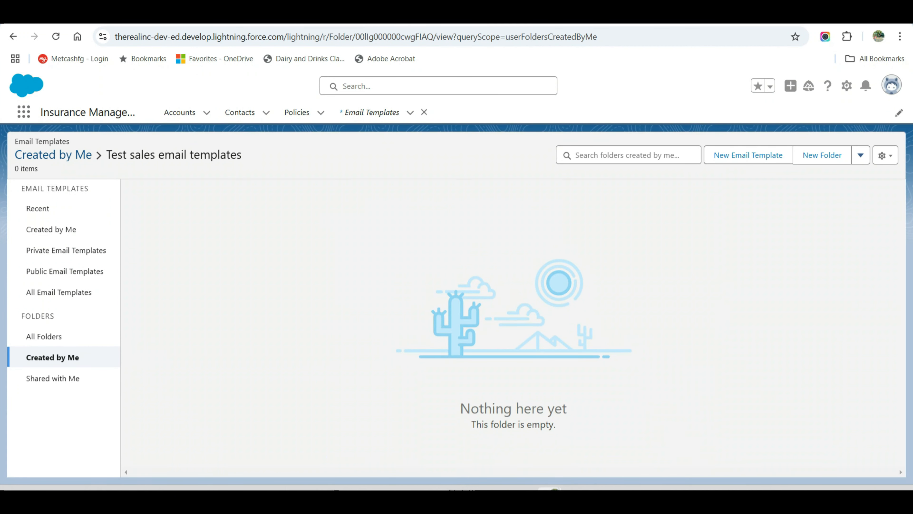
# In the sharing settings of the Test sales email templates folder, pick a user, set the access to Edit and finish
pyautogui.click(861, 155)
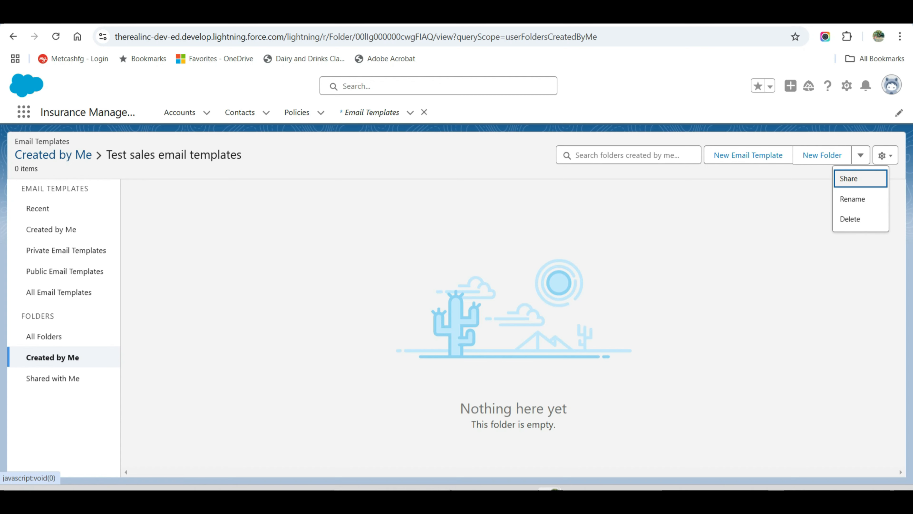
pyautogui.click(860, 178)
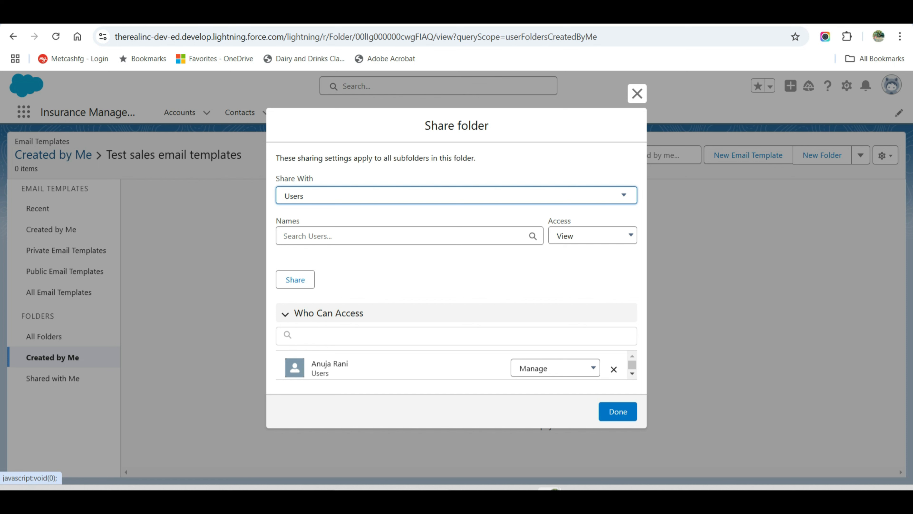
pyautogui.click(403, 236)
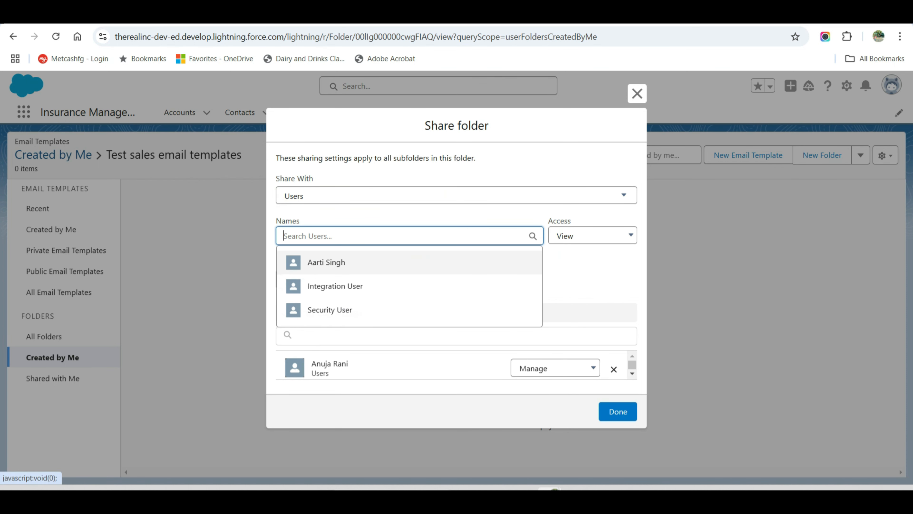
pyautogui.click(326, 262)
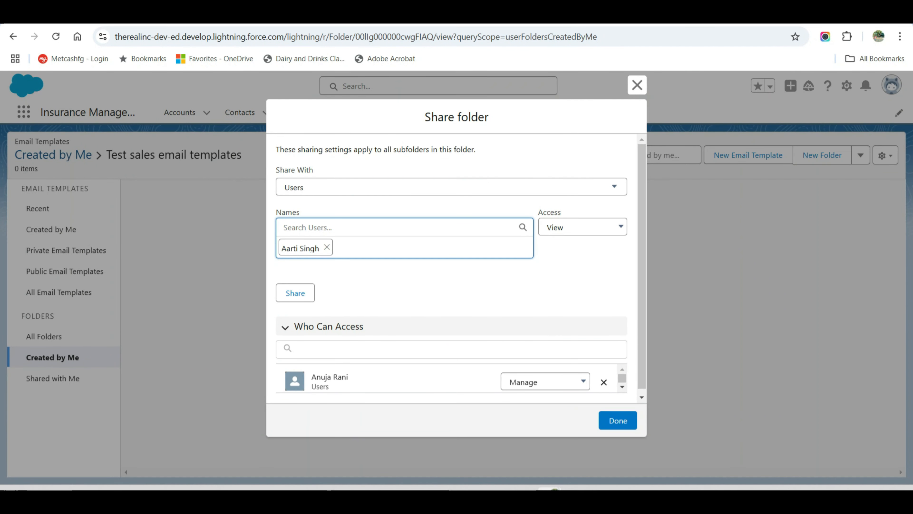
pyautogui.click(583, 227)
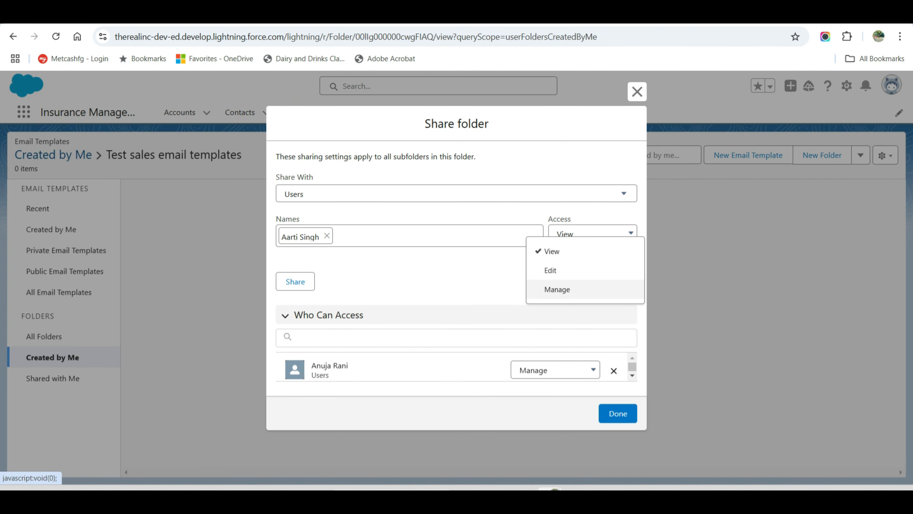
pyautogui.click(557, 289)
pyautogui.click(592, 233)
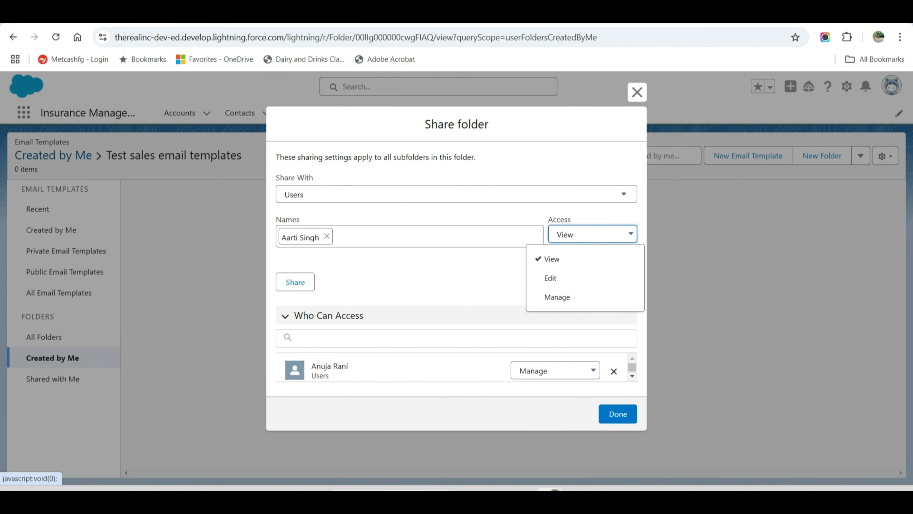
pyautogui.click(563, 277)
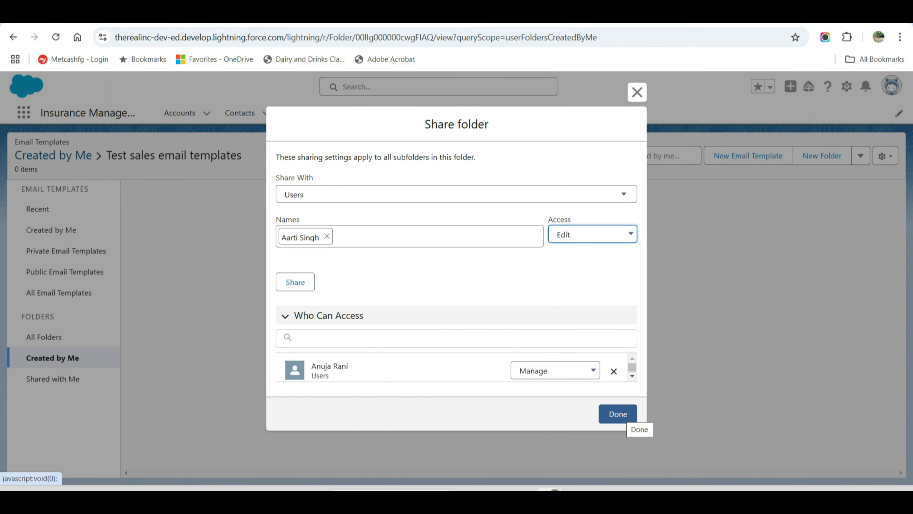
pyautogui.click(625, 417)
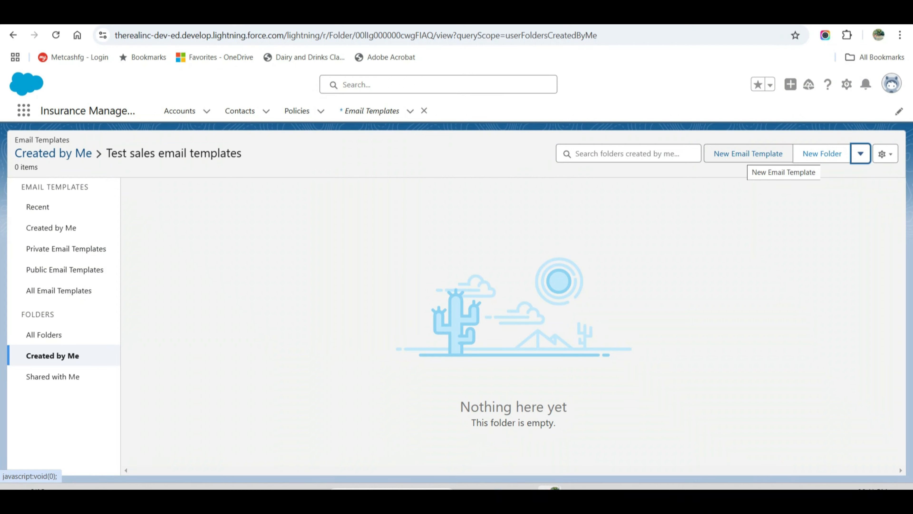
# Start a new email template named "Test follw up" and open its folder selection
pyautogui.click(748, 153)
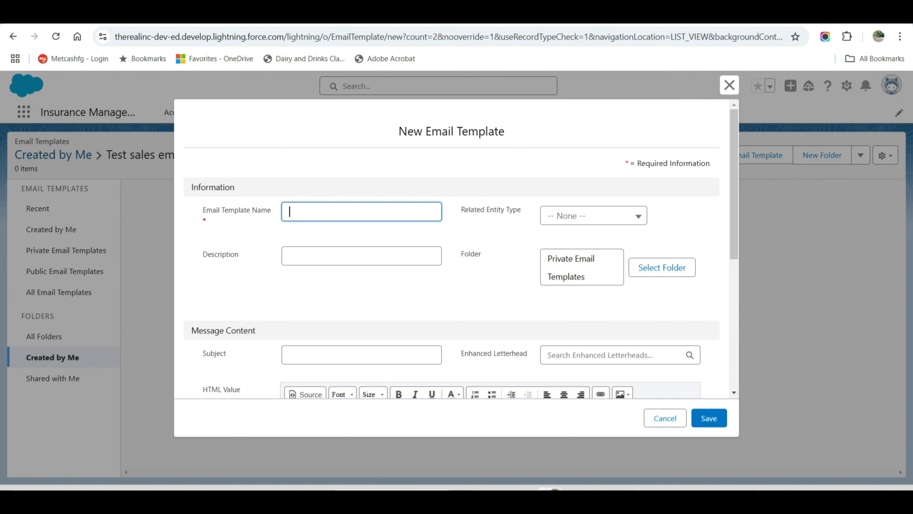
pyautogui.write('Test follw')
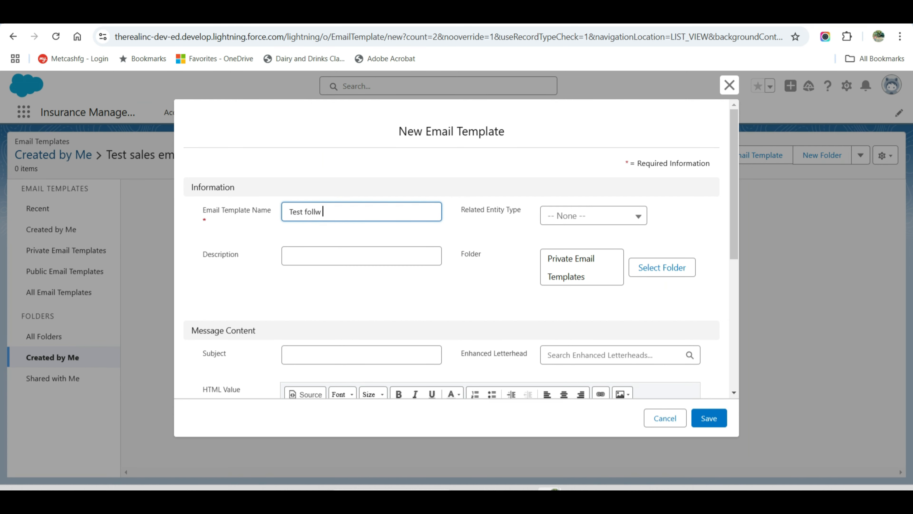
pyautogui.write(' up')
pyautogui.click(361, 256)
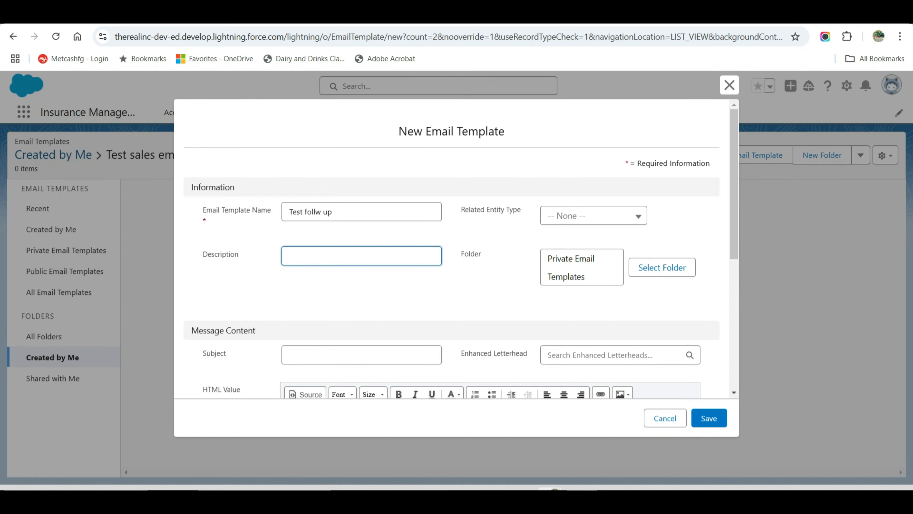
pyautogui.click(662, 268)
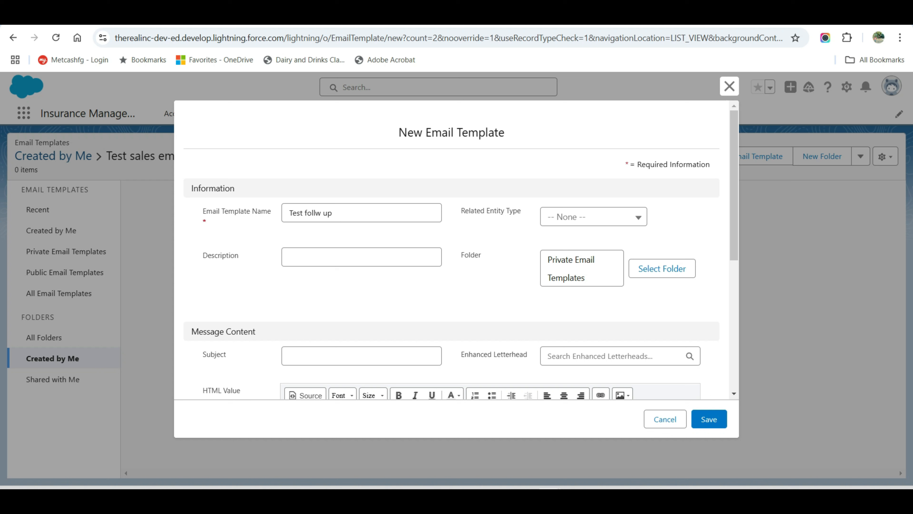
# Enter the template description "This email template will be used to follow up with XYZ's customers."
pyautogui.click(361, 257)
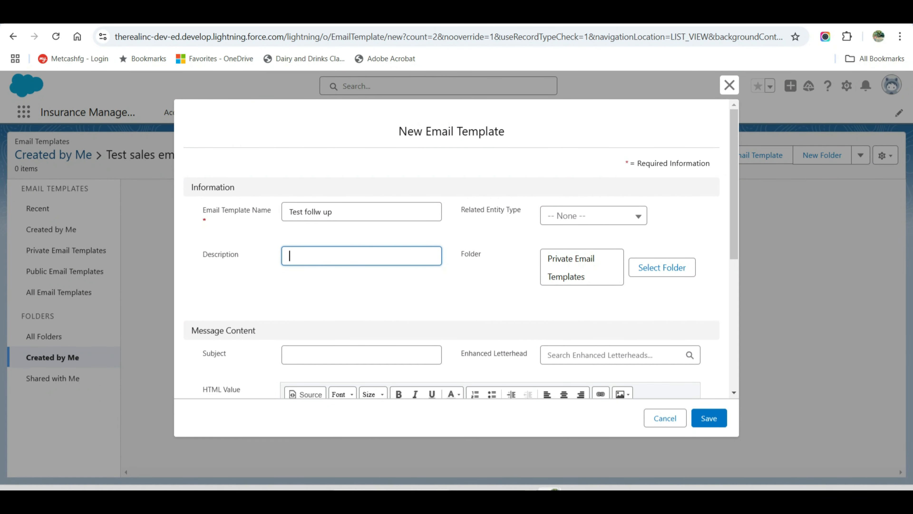
pyautogui.write('This e')
pyautogui.write('mail ')
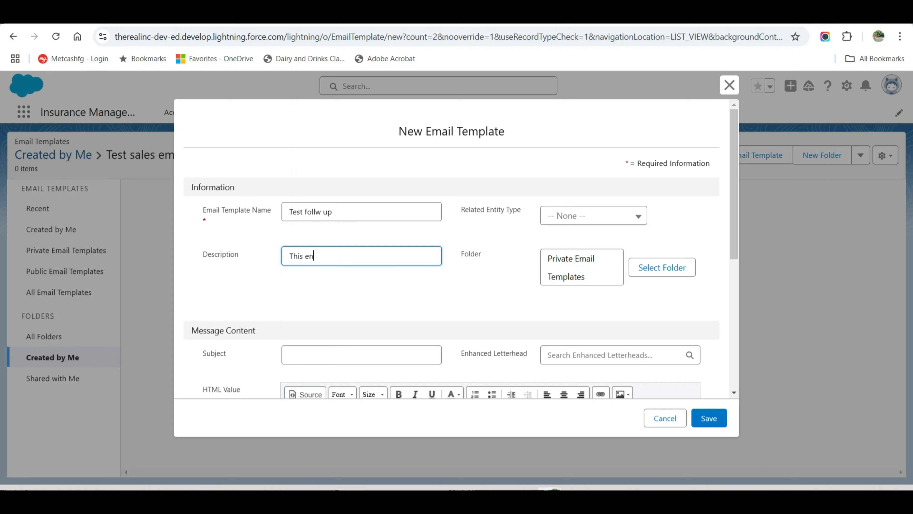
pyautogui.write('template ')
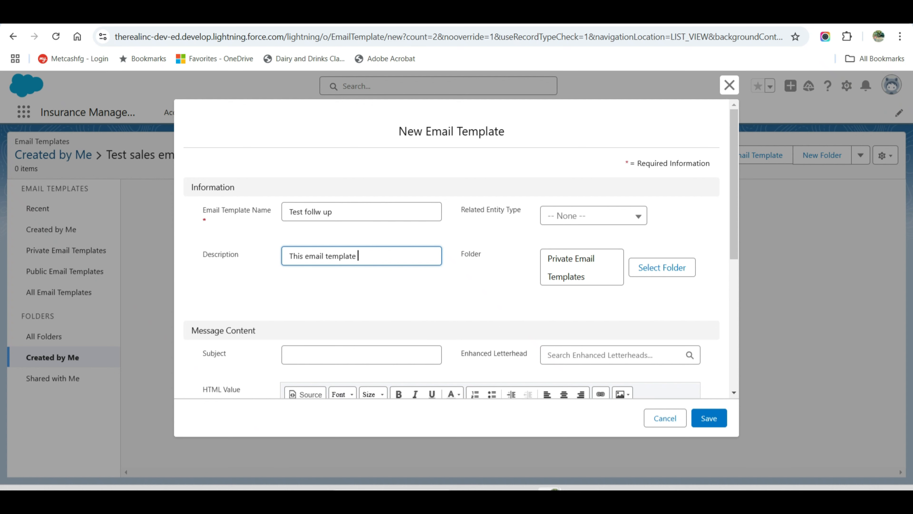
pyautogui.write('will be u')
pyautogui.write('sed to t')
pyautogui.write('ollo')
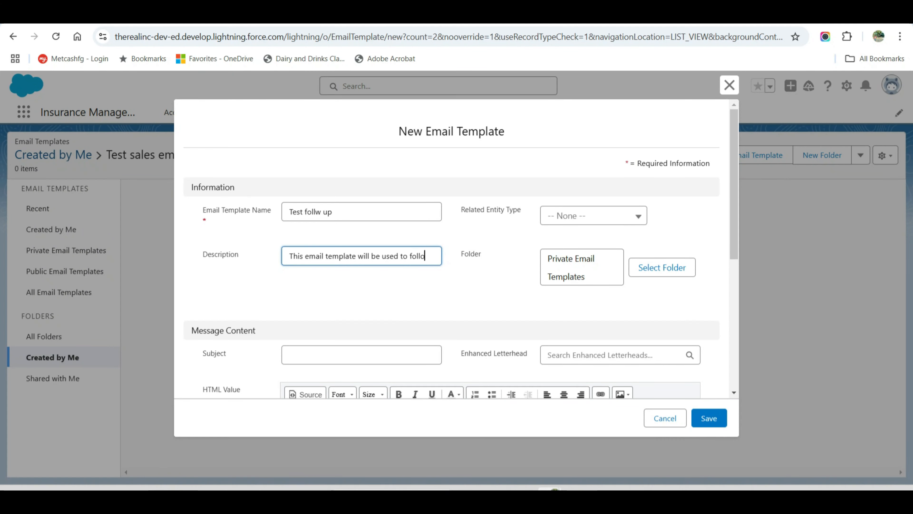
pyautogui.write('w up with')
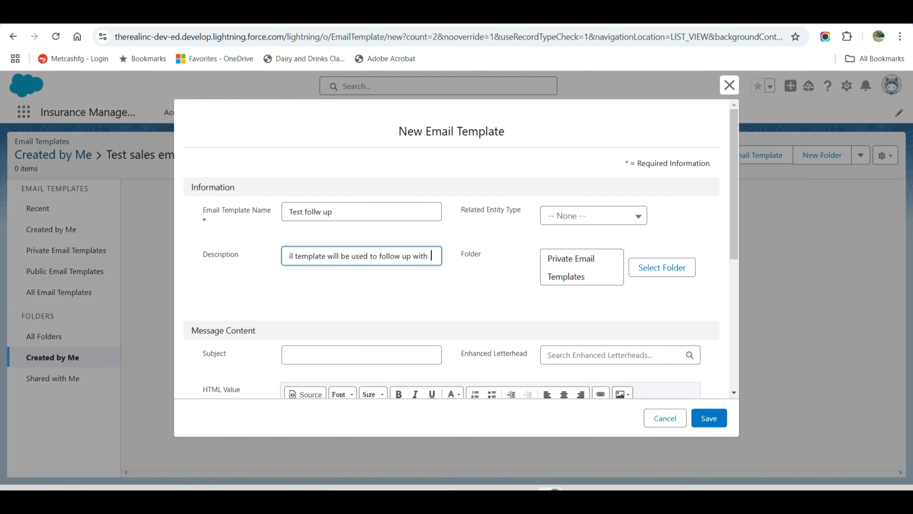
pyautogui.write('  XYZ')
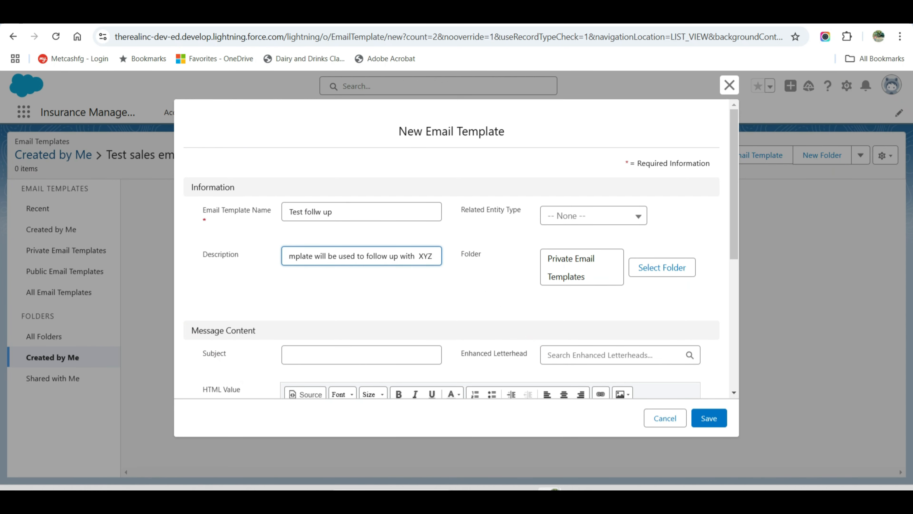
pyautogui.write("'s cu")
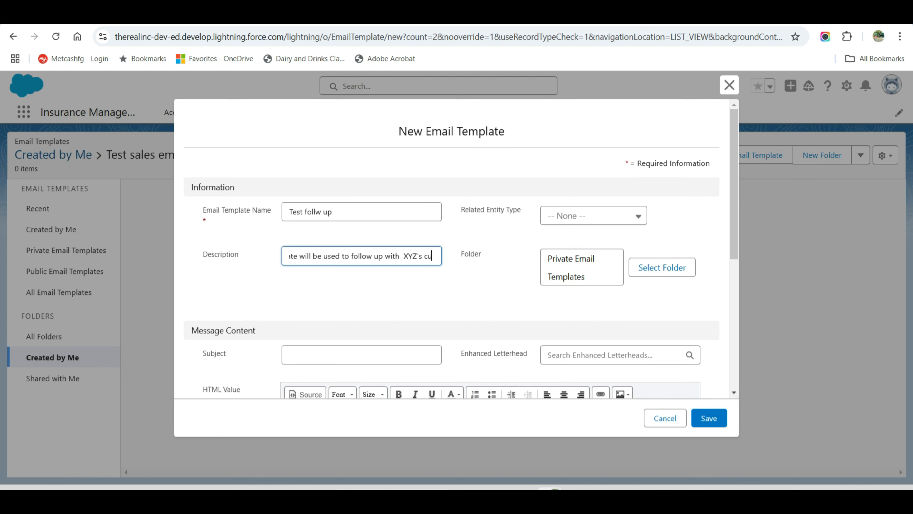
pyautogui.write('stomers')
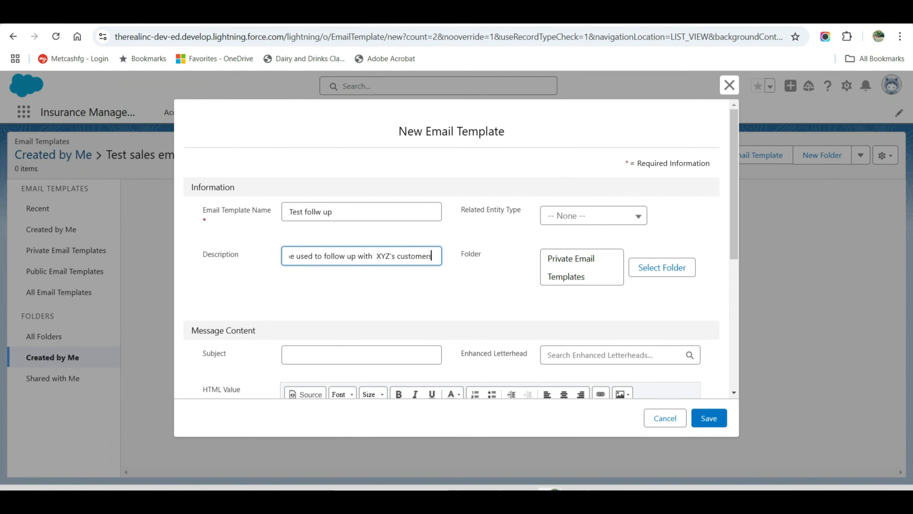
pyautogui.write('.')
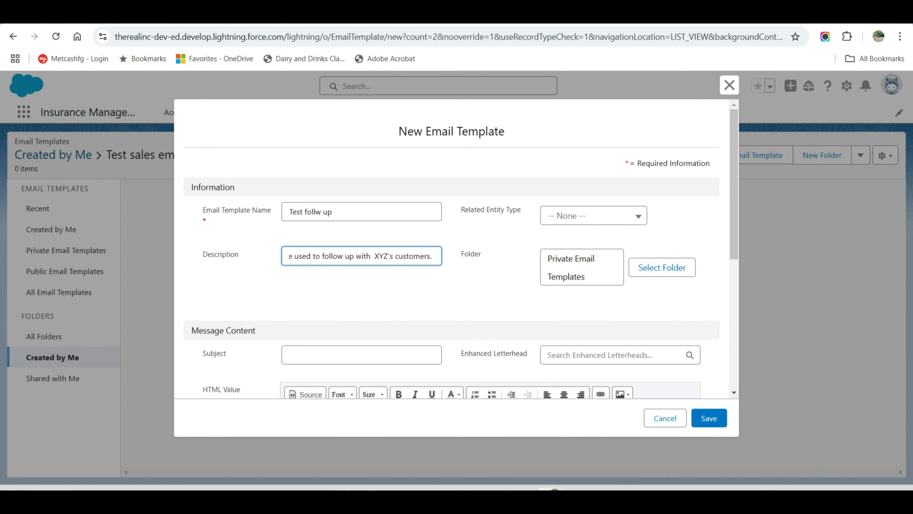
# Assign the new template to the Test sales email templates folder from the folders created by the current user
pyautogui.click(662, 267)
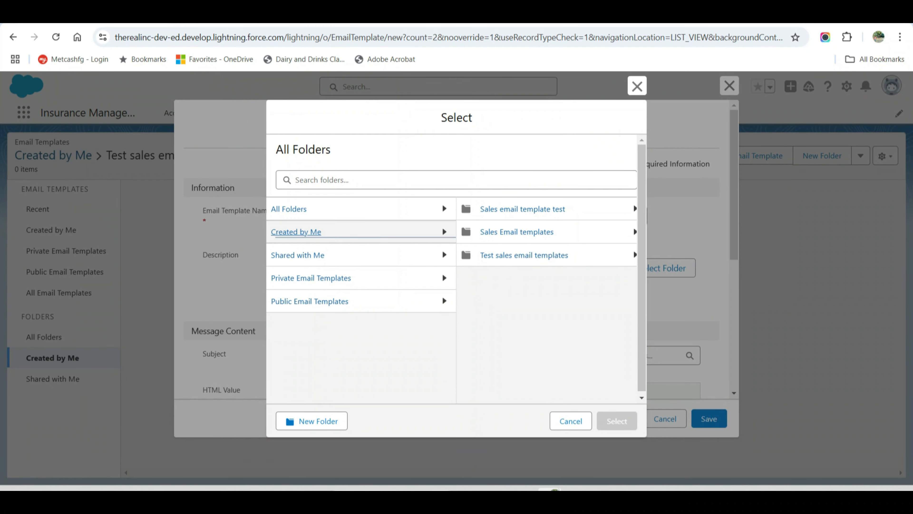
pyautogui.click(442, 204)
pyautogui.click(525, 255)
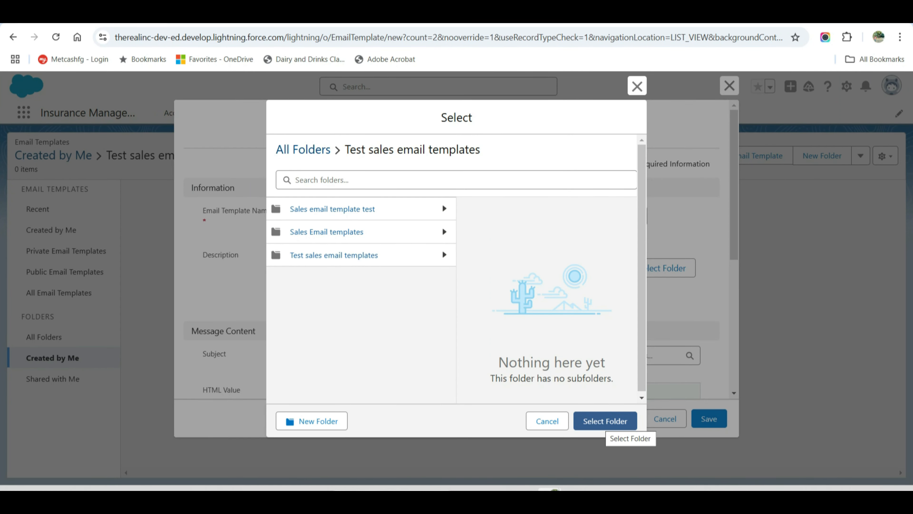
pyautogui.click(605, 420)
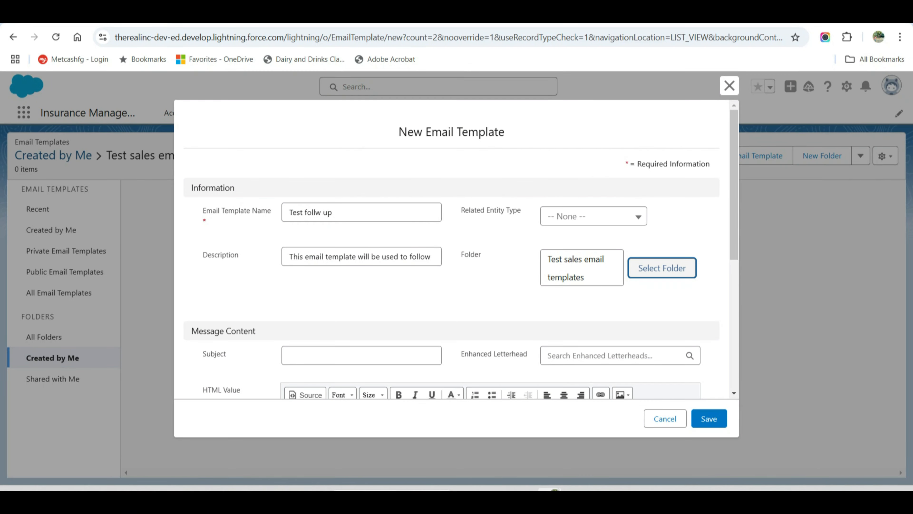
# Set the subject to "Test follow up" and fill the HTML body with a follow-up message from "Dear," through the proposal reminder to "Regards,"
pyautogui.scroll(-3, 451, 252)
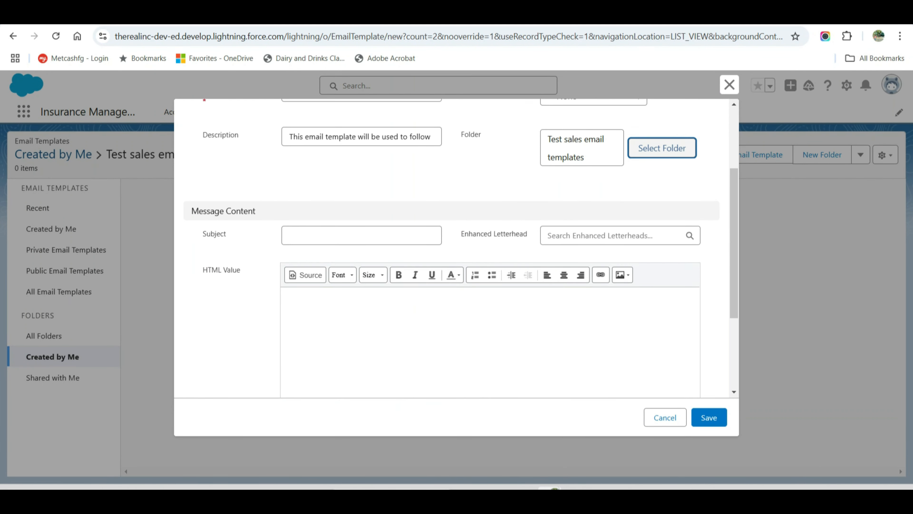
pyautogui.click(361, 235)
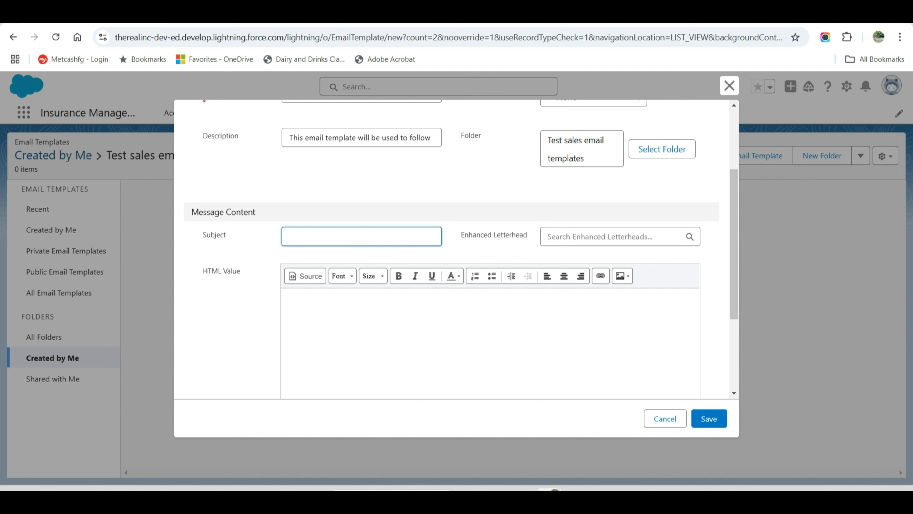
pyautogui.write('Test follow up')
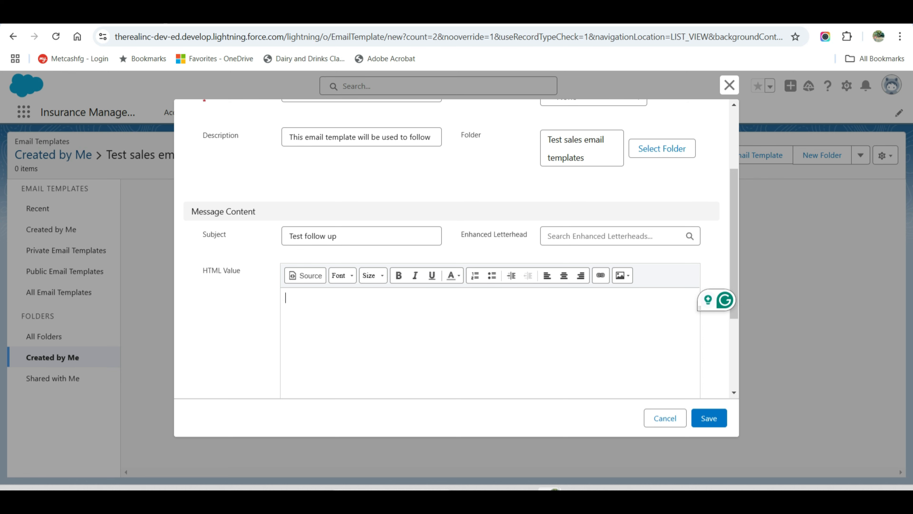
pyautogui.write('Dear,  You are probably very busy, I understand that!  I‘m writing to follow up on my latest email. I still haven‘t heard back from you and was wondering if you have had the time to consider my proposal.  It would be great to hear back from you. So, please let me know when you find some time.  Regards,')
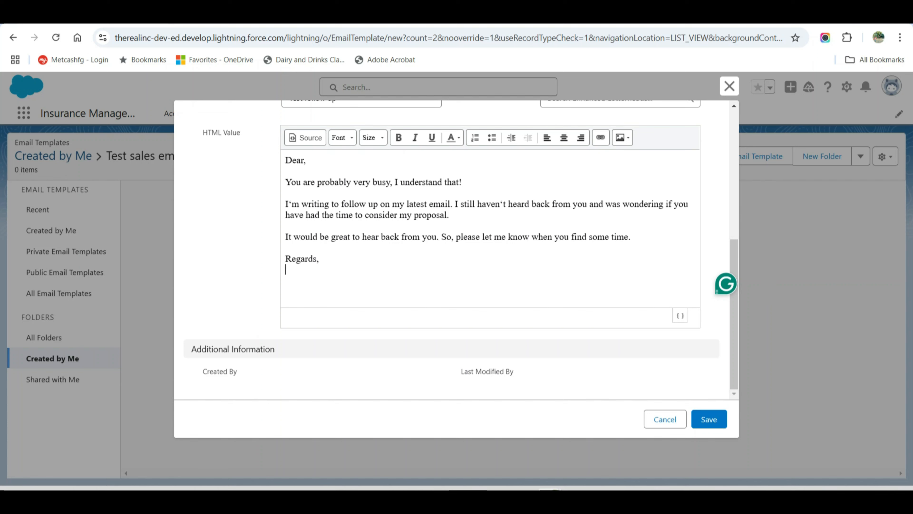
# Insert the recipient's Full Name merge field after "Dear," in the email body
pyautogui.click(308, 160)
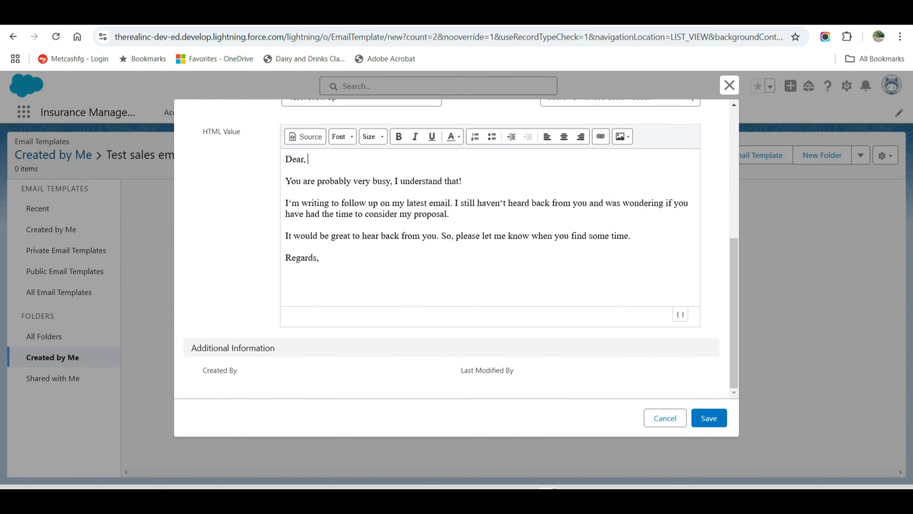
pyautogui.click(681, 314)
pyautogui.press('Escape')
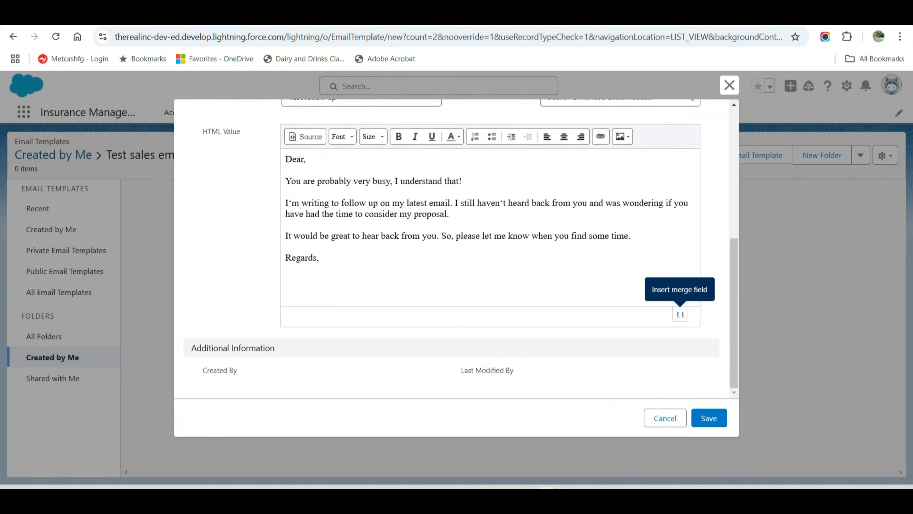
pyautogui.click(681, 314)
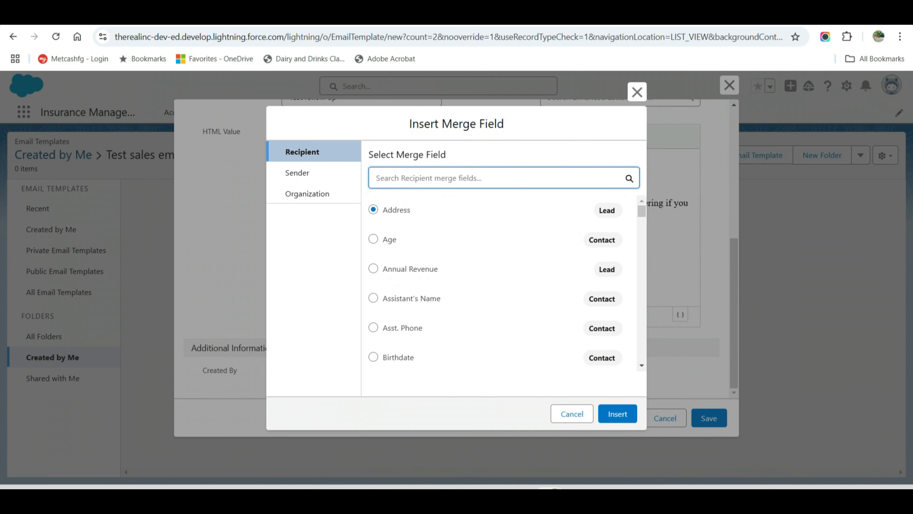
pyautogui.write('ful')
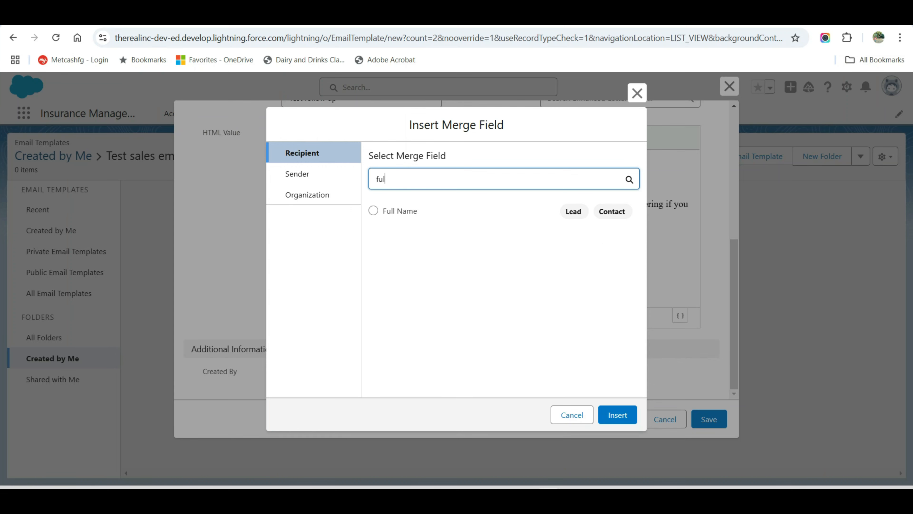
pyautogui.click(373, 210)
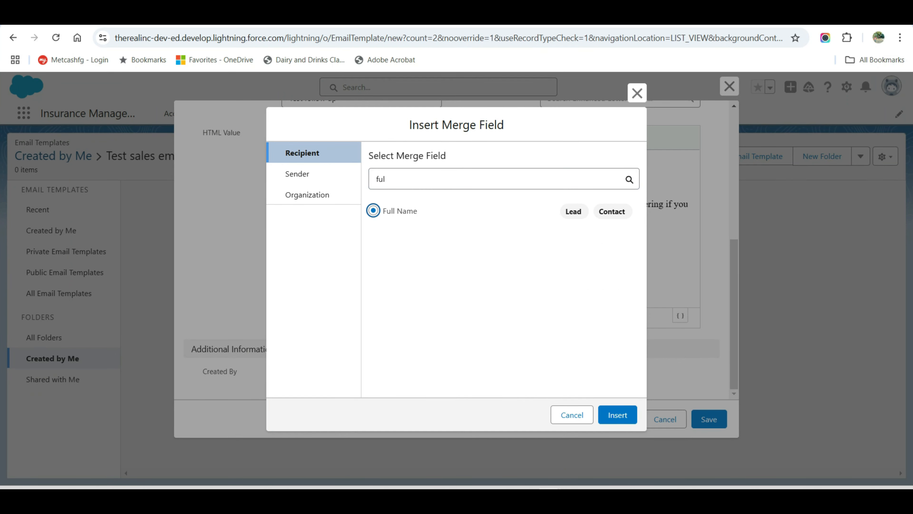
pyautogui.click(618, 414)
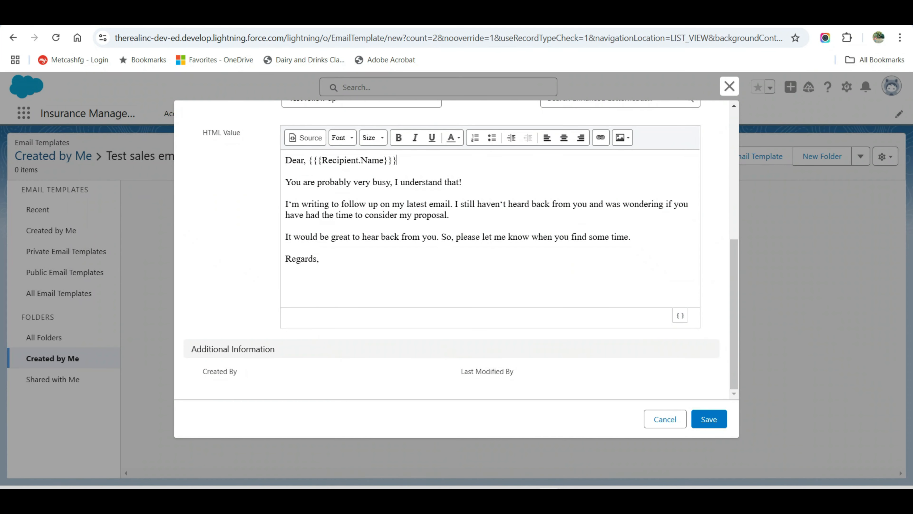
# Insert the sender's Full Name merge field on the line below "Regards," and save the email template
pyautogui.click(285, 269)
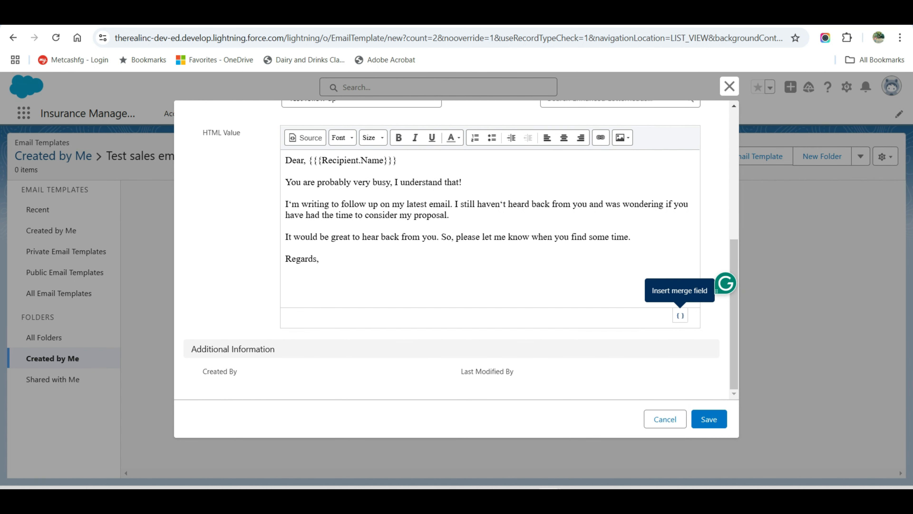
pyautogui.click(680, 315)
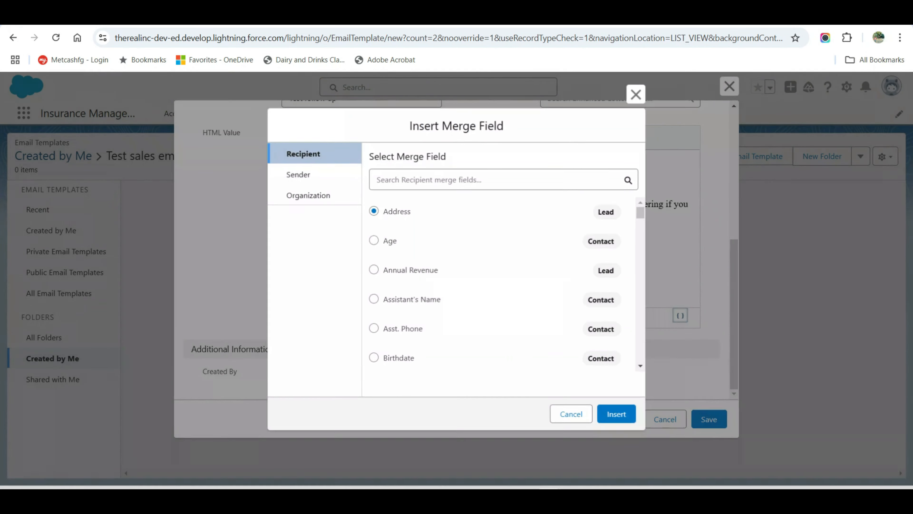
pyautogui.click(298, 174)
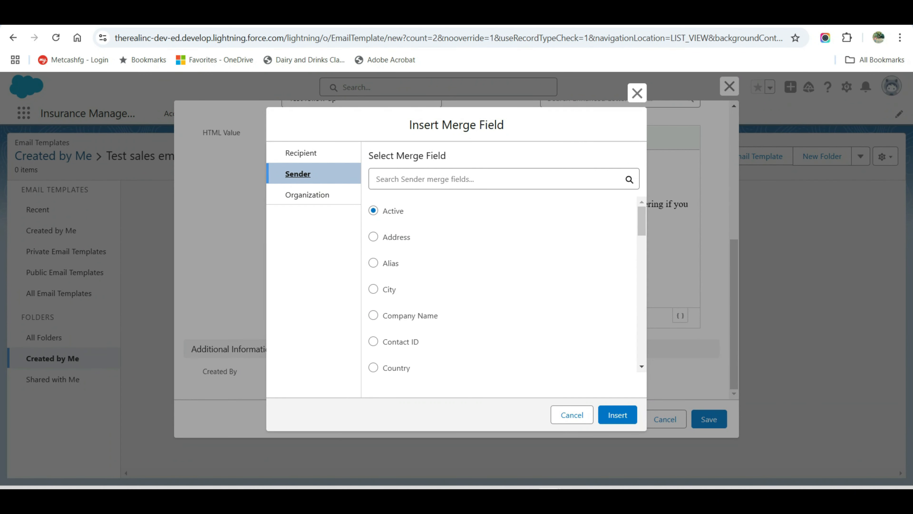
pyautogui.click(431, 179)
pyautogui.write('fu')
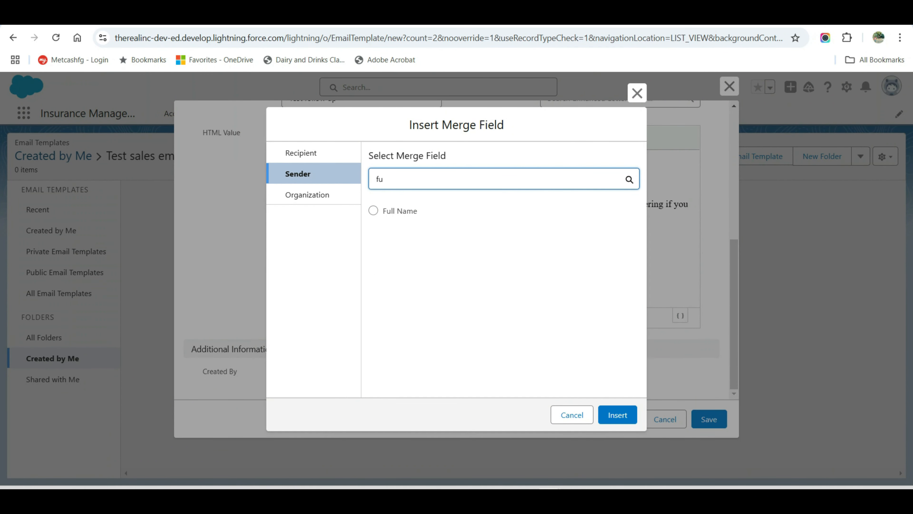
pyautogui.click(373, 211)
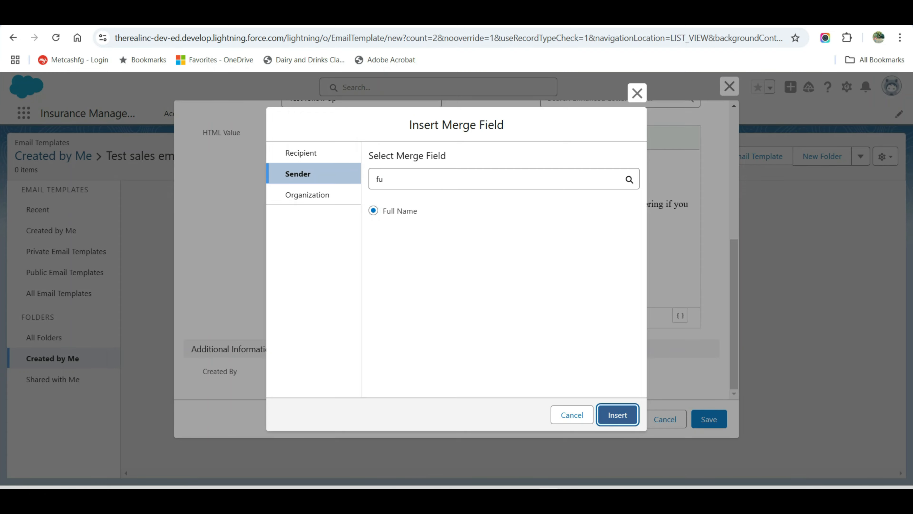
pyautogui.click(617, 415)
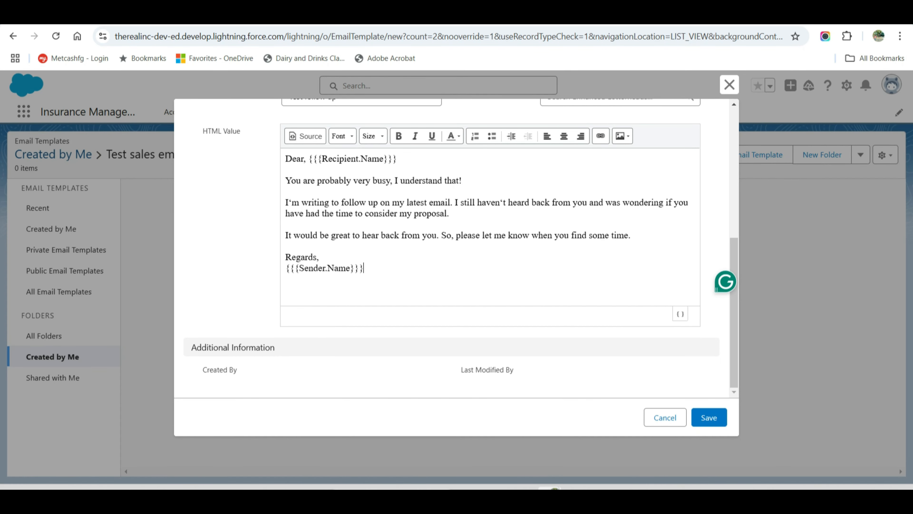
pyautogui.click(714, 420)
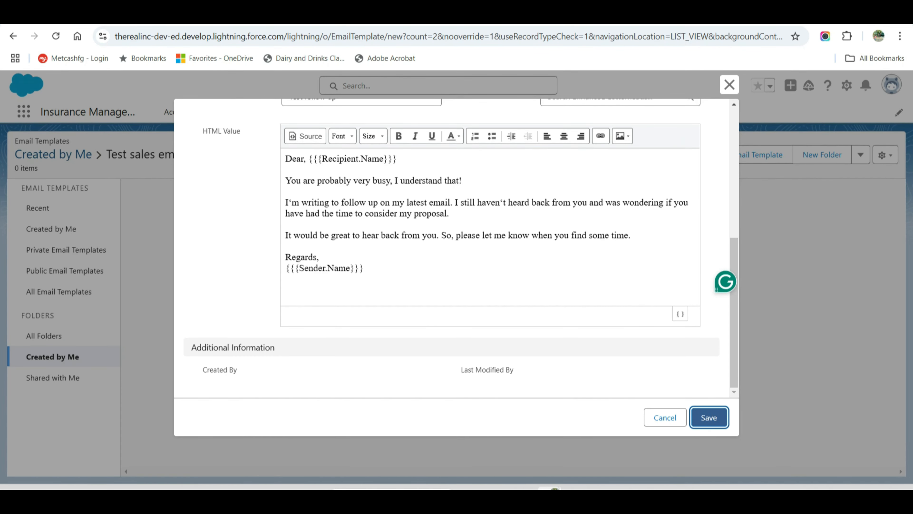